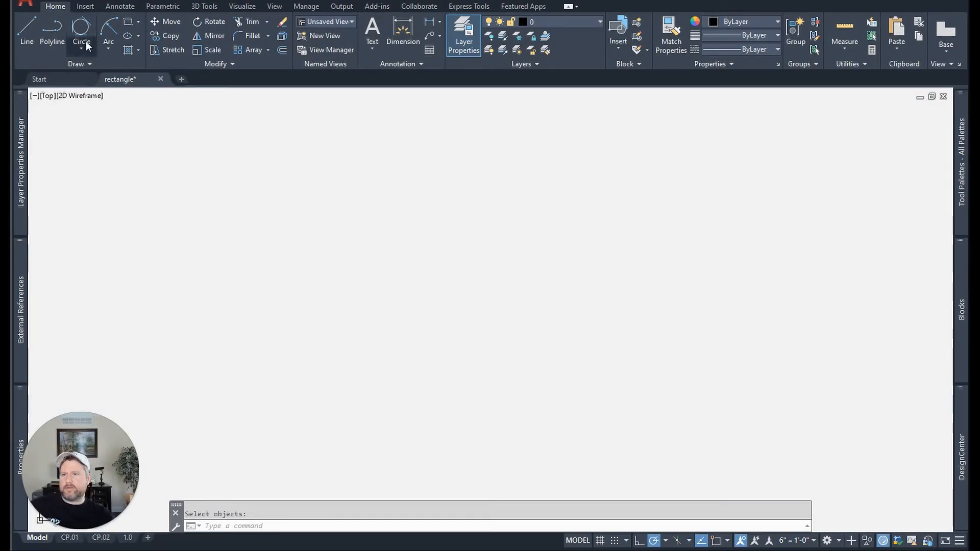
# Step: Draw connected lines forming a horizontal run, a 45° downward slope and a short horizontal run
pyautogui.click(26, 34)
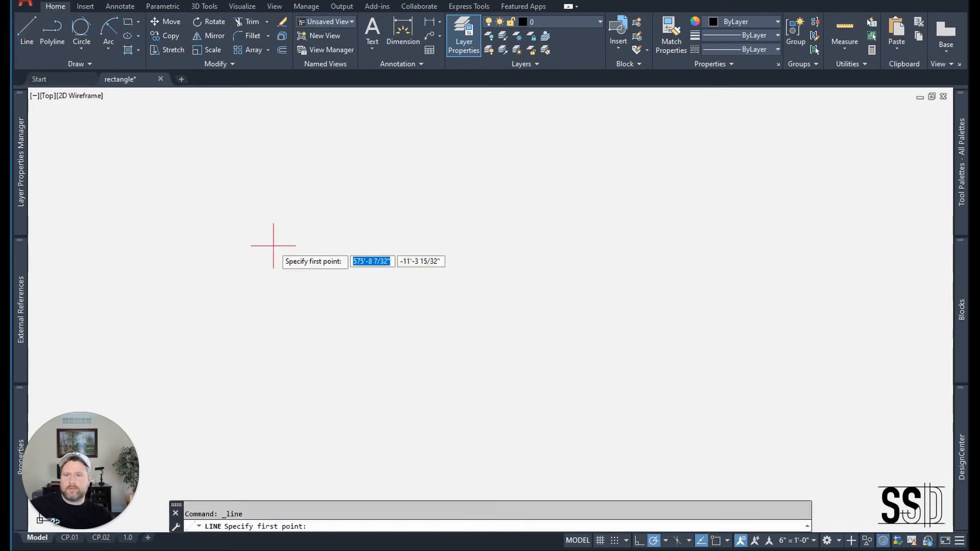
pyautogui.click(291, 286)
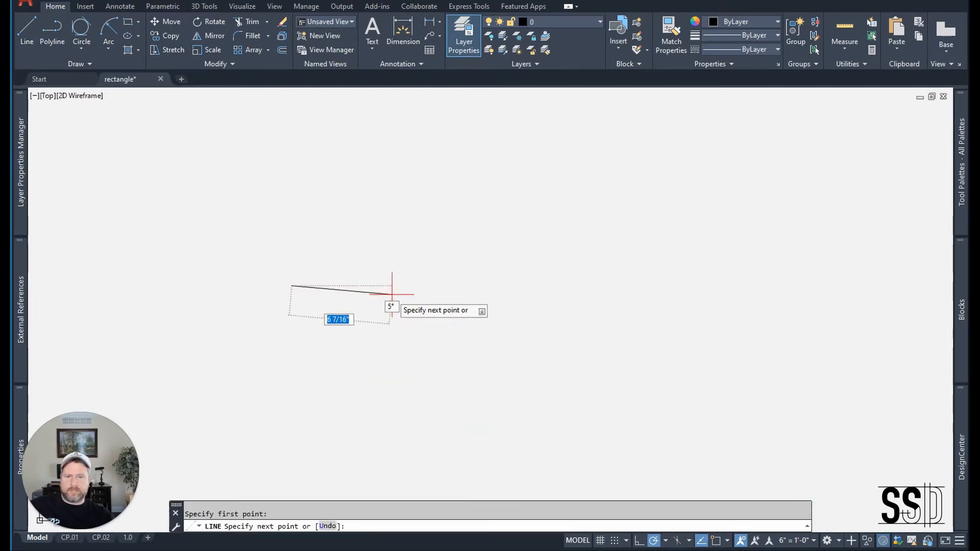
pyautogui.click(439, 286)
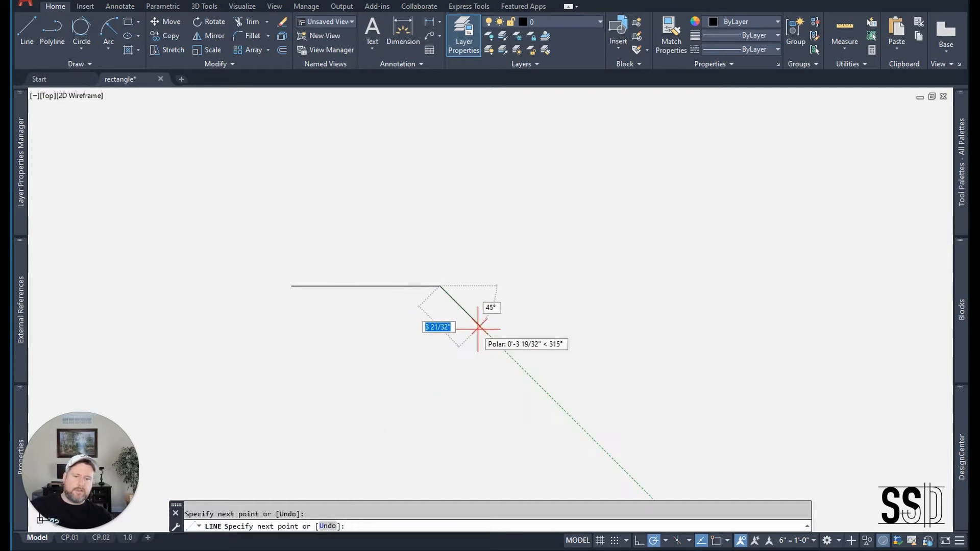
pyautogui.click(489, 334)
pyautogui.click(553, 334)
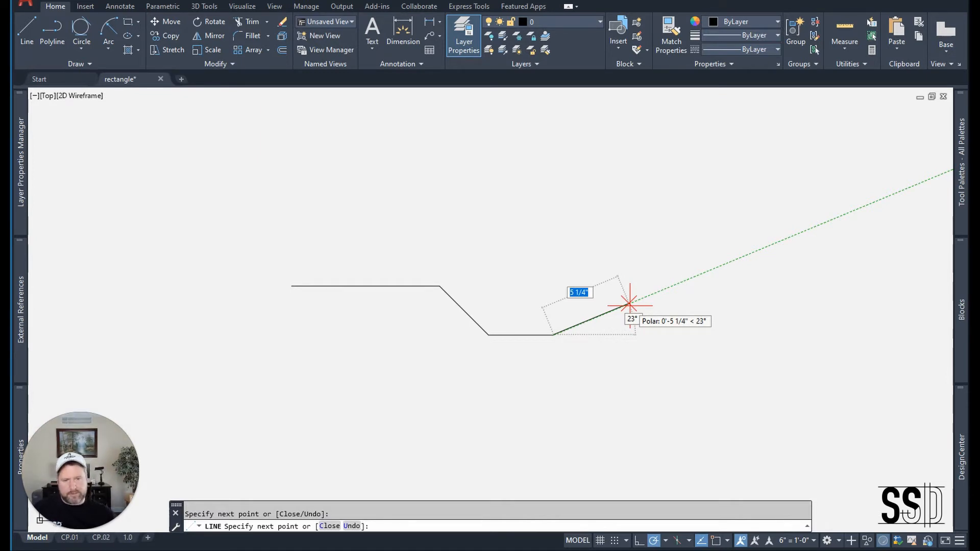
# Step: Continue the line chain with a 6" segment rising at 30°
pyautogui.write('6')
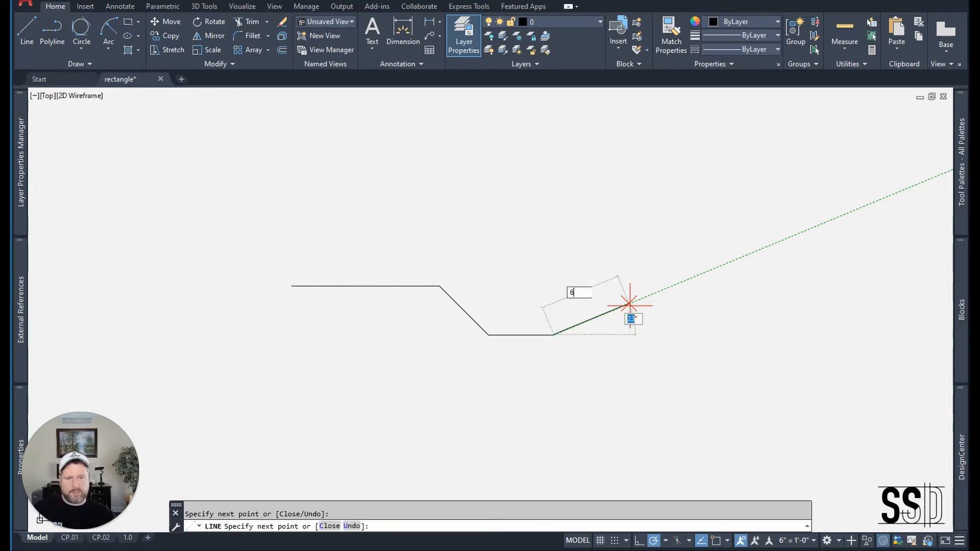
pyautogui.press('Tab')
pyautogui.write('3')
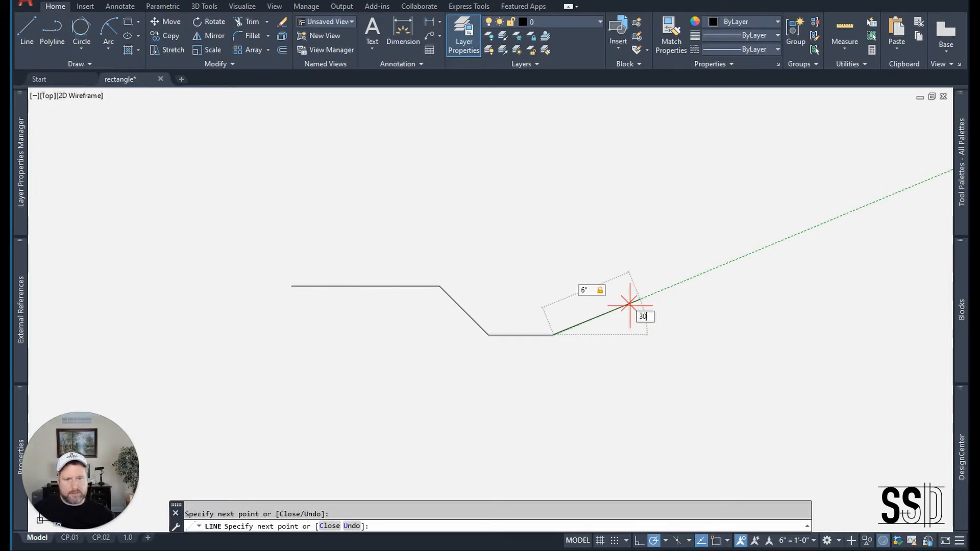
pyautogui.write('0')
pyautogui.press('Return')
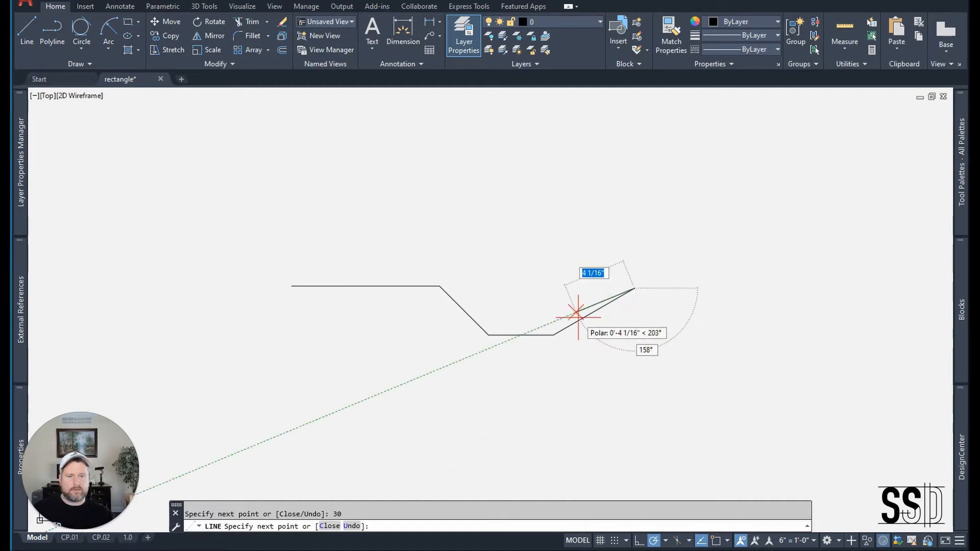
# Step: Finish the profile with a horizontal segment and a short vertical segment going down
pyautogui.click(737, 288)
pyautogui.click(737, 335)
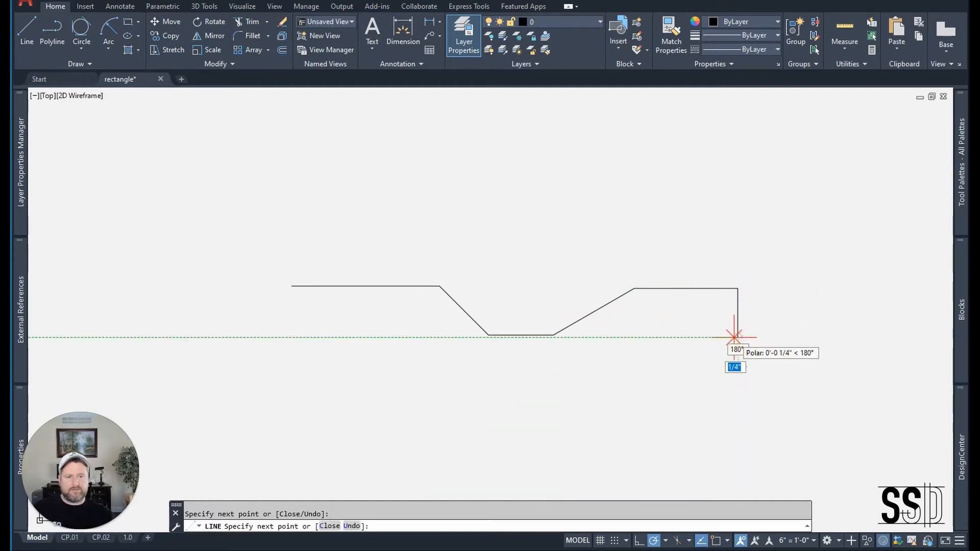
pyautogui.rightClick(734, 338)
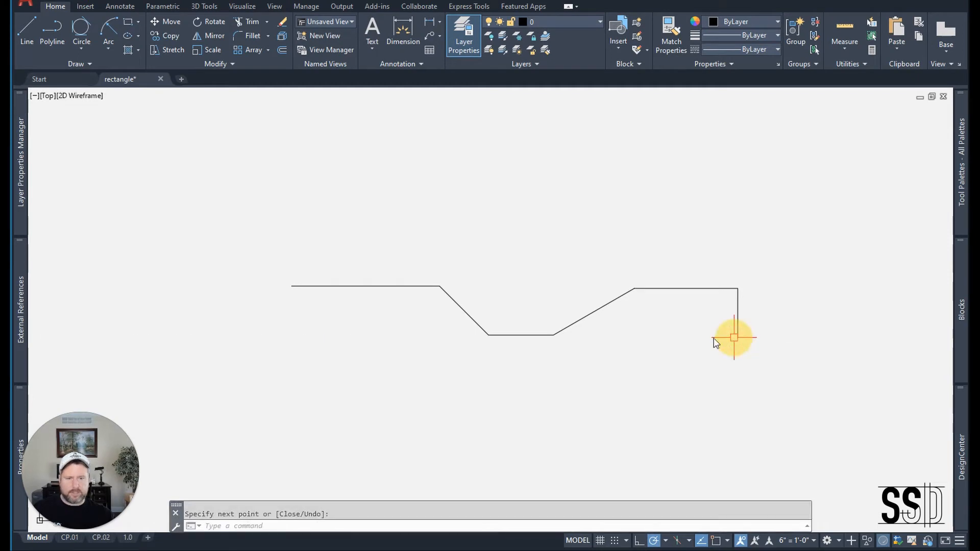
# Step: Add an aligned dimension above the rising sloped segment
pyautogui.write('dal')
pyautogui.press('Return')
pyautogui.rightClick(621, 332)
pyautogui.click(595, 309)
pyautogui.scroll(5, 587, 313)
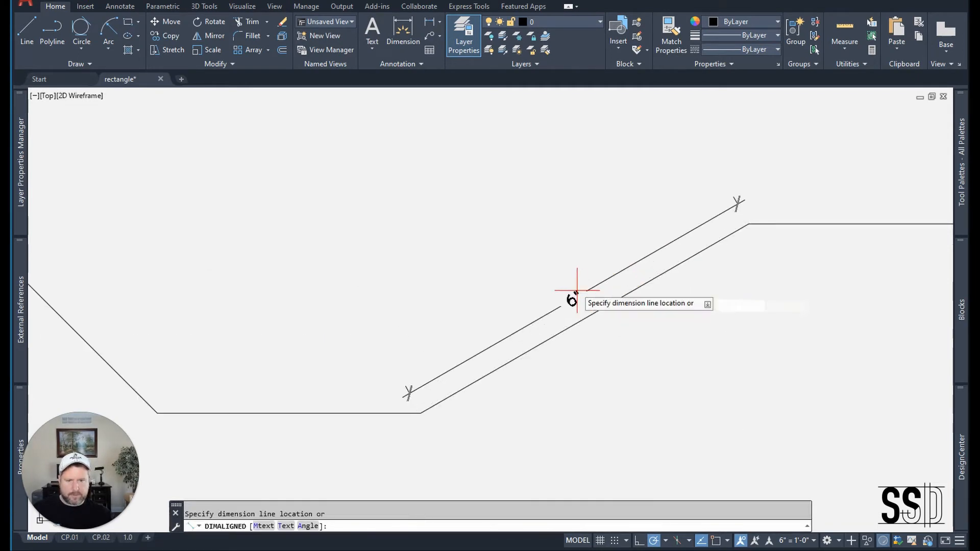
pyautogui.click(572, 278)
# Step: Add an angular dimension between the rising sloped segment and the adjoining lower horizontal segment
pyautogui.write('dan')
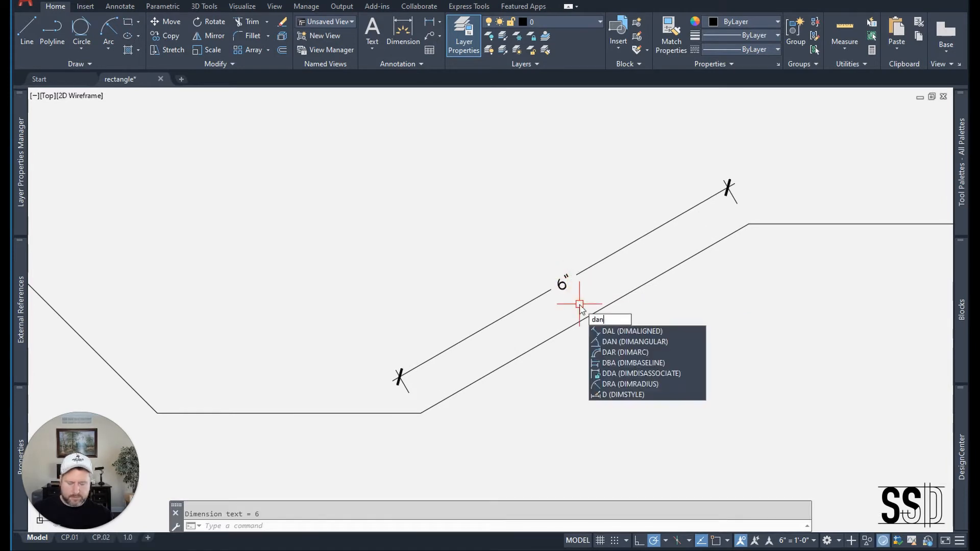
pyautogui.press('Return')
pyautogui.click(506, 362)
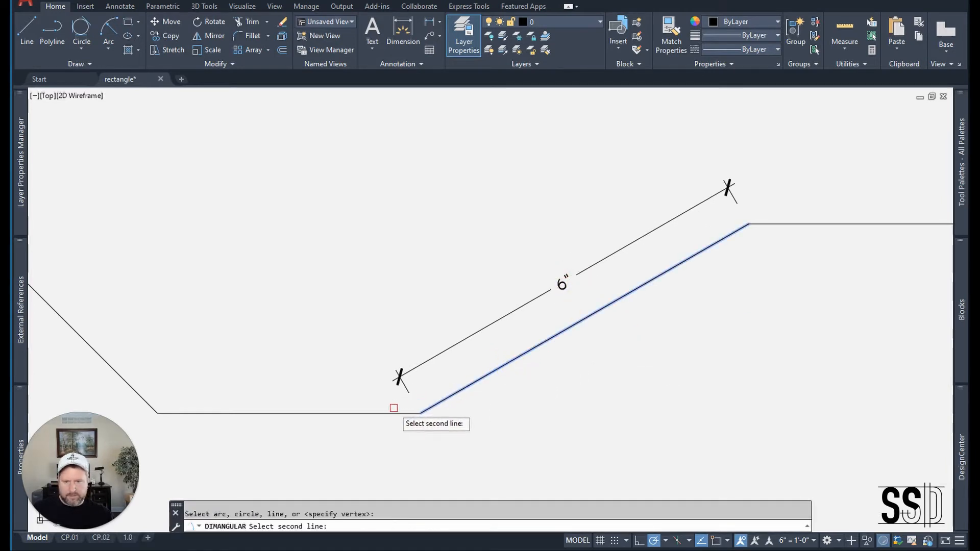
pyautogui.click(394, 413)
pyautogui.click(662, 367)
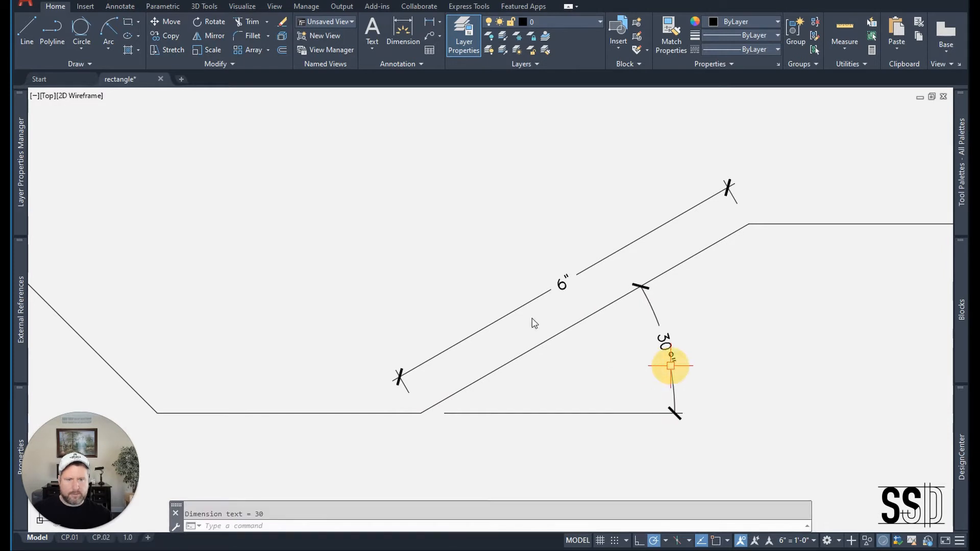
pyautogui.scroll(-5, 592, 309)
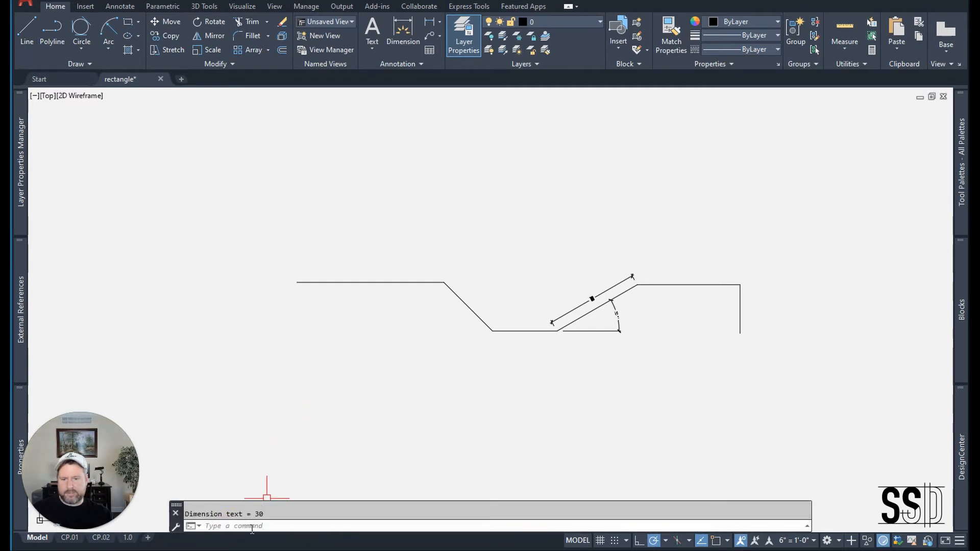
# Step: Draw a separate horizontal line below the first part of the profile, using polar tracking
pyautogui.click(372, 389)
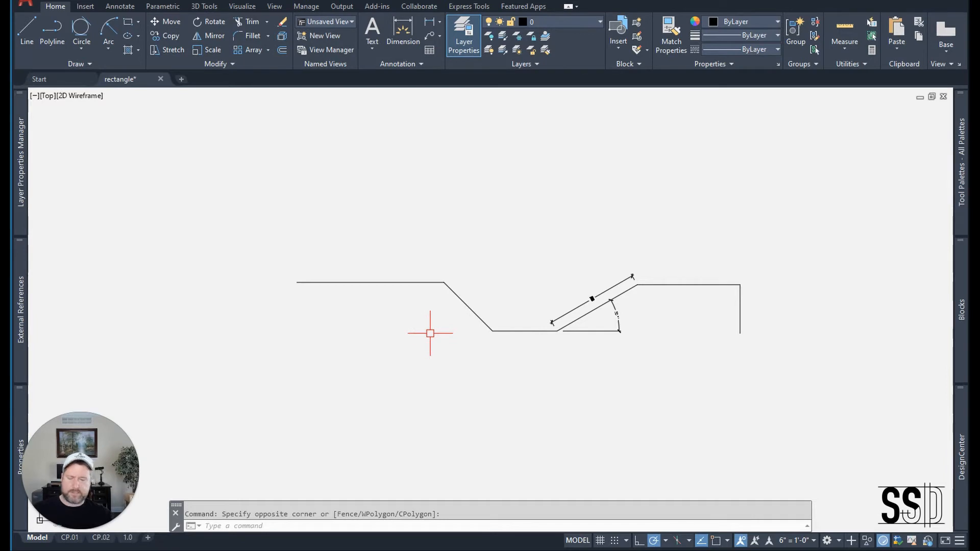
pyautogui.press('Return')
pyautogui.click(306, 385)
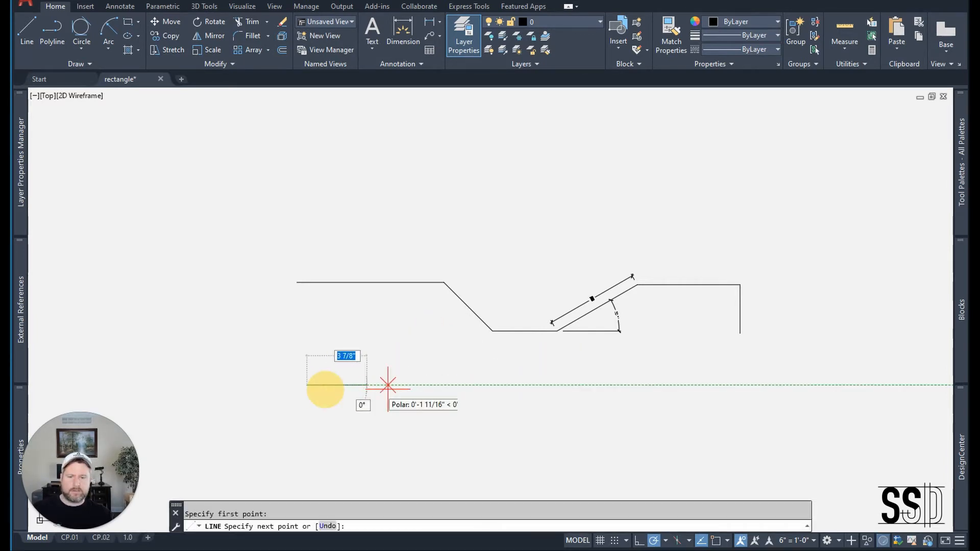
pyautogui.click(448, 385)
pyautogui.press('Return')
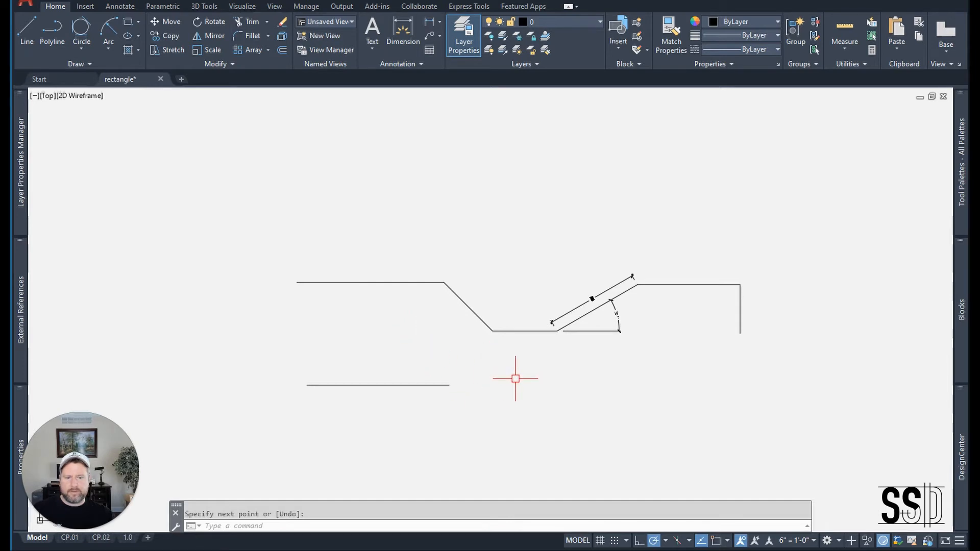
# Step: Turn Ortho mode on and draw a longer horizontal line below the existing geometry
pyautogui.click(639, 541)
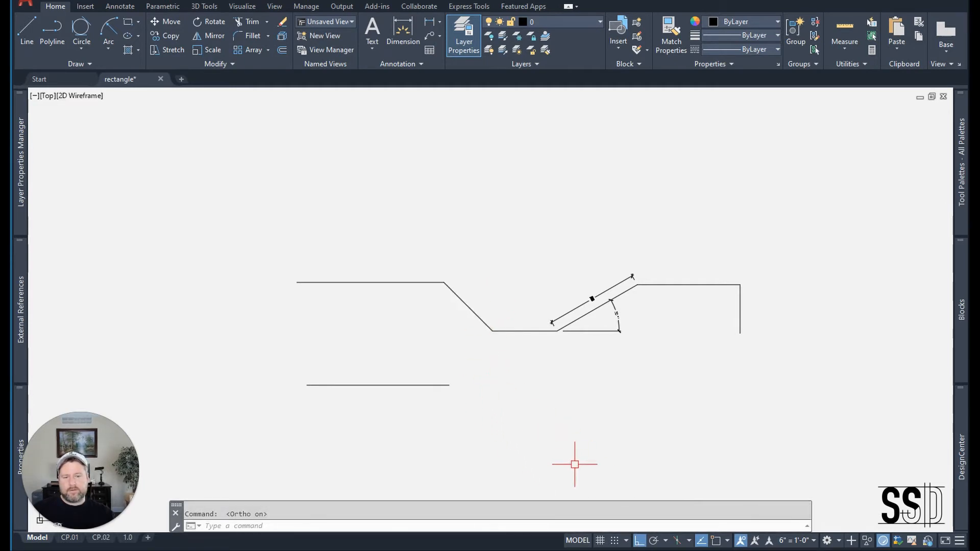
pyautogui.write('l')
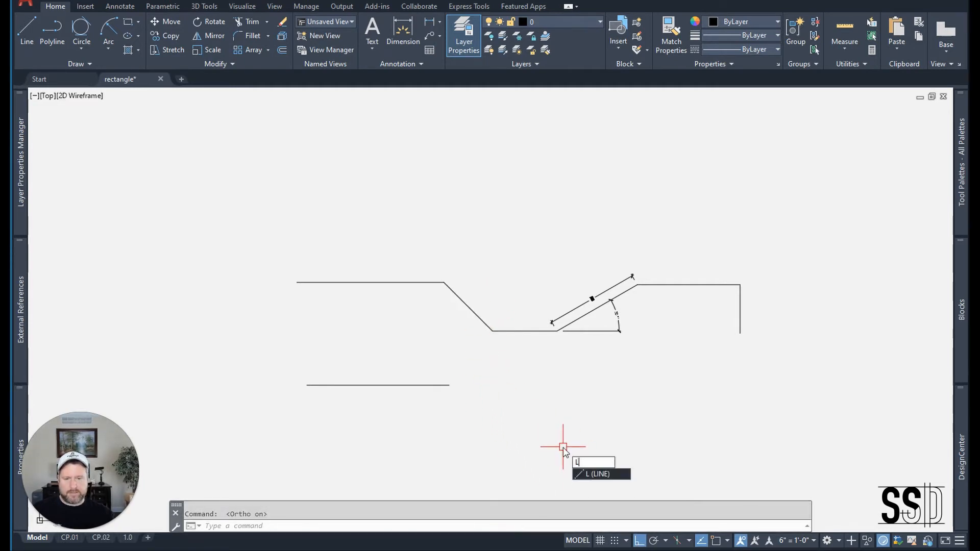
pyautogui.press('Return')
pyautogui.scroll(-2, 488, 316)
pyautogui.click(456, 392)
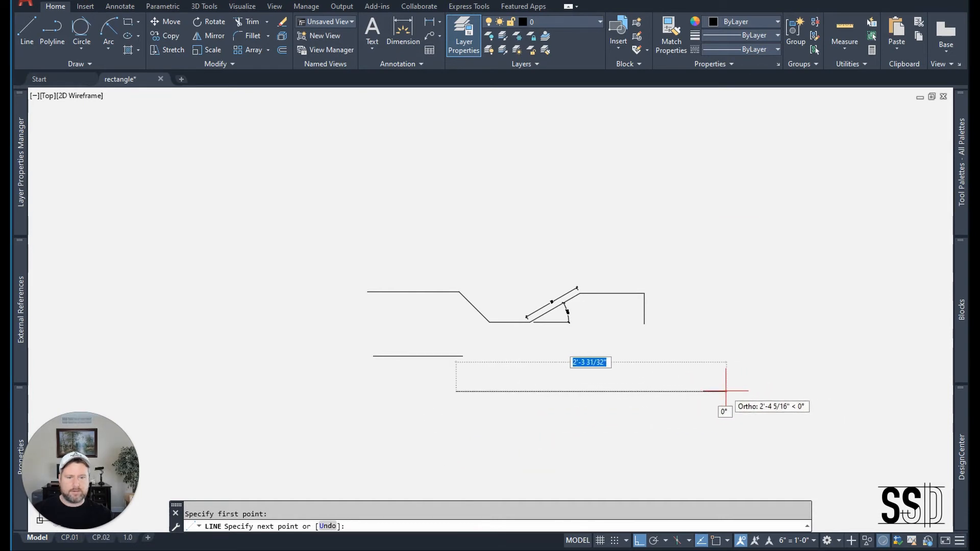
pyautogui.click(667, 392)
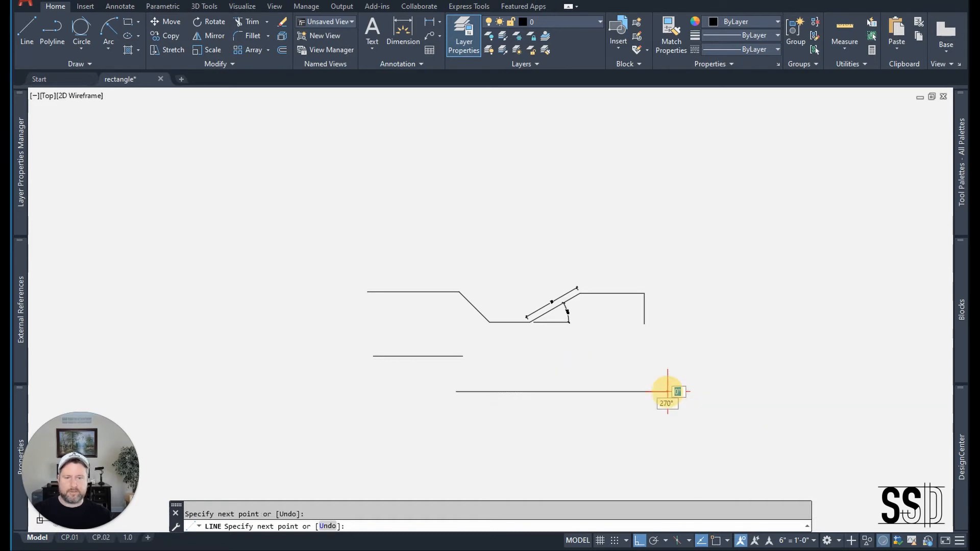
pyautogui.press('Return')
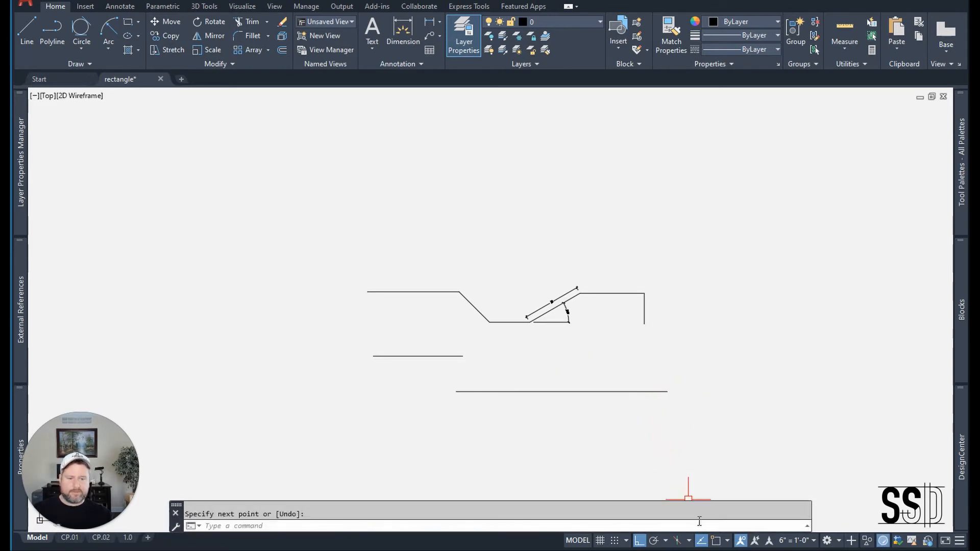
# Step: Turn Ortho mode off and draw a nearly horizontal line by eye just above the lowest line, slightly longer than it
pyautogui.click(639, 541)
pyautogui.rightClick(655, 516)
pyautogui.press('Escape')
pyautogui.write('LL')
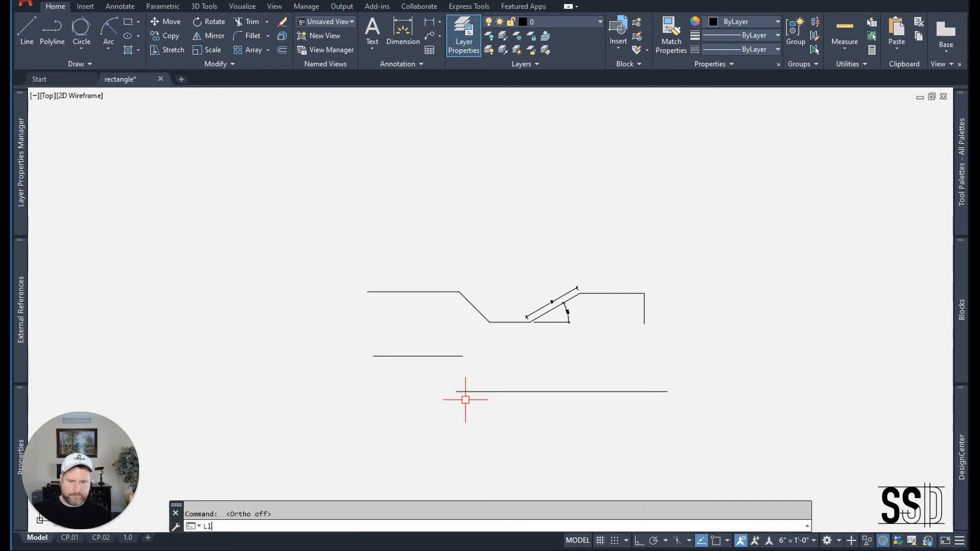
pyautogui.press('Return')
pyautogui.write('L')
pyautogui.press('Return')
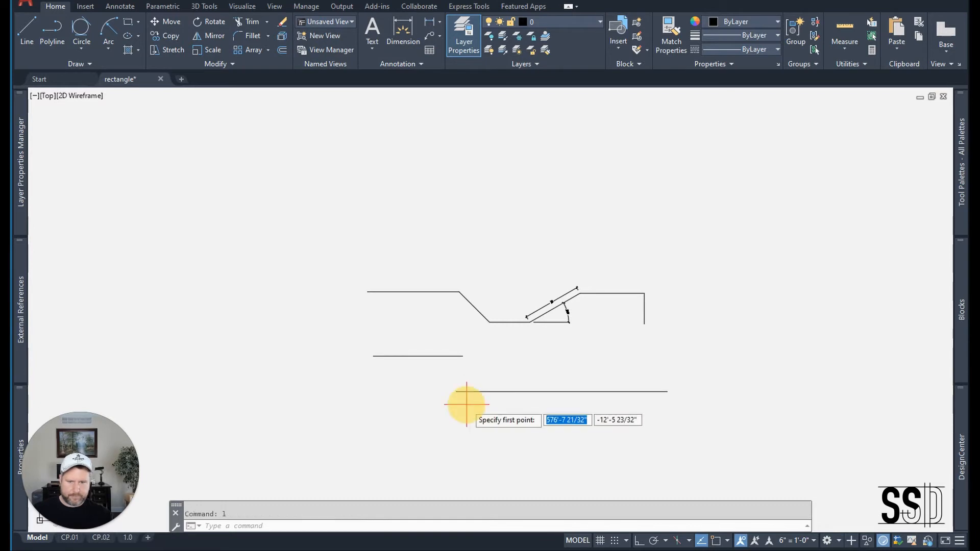
pyautogui.click(457, 390)
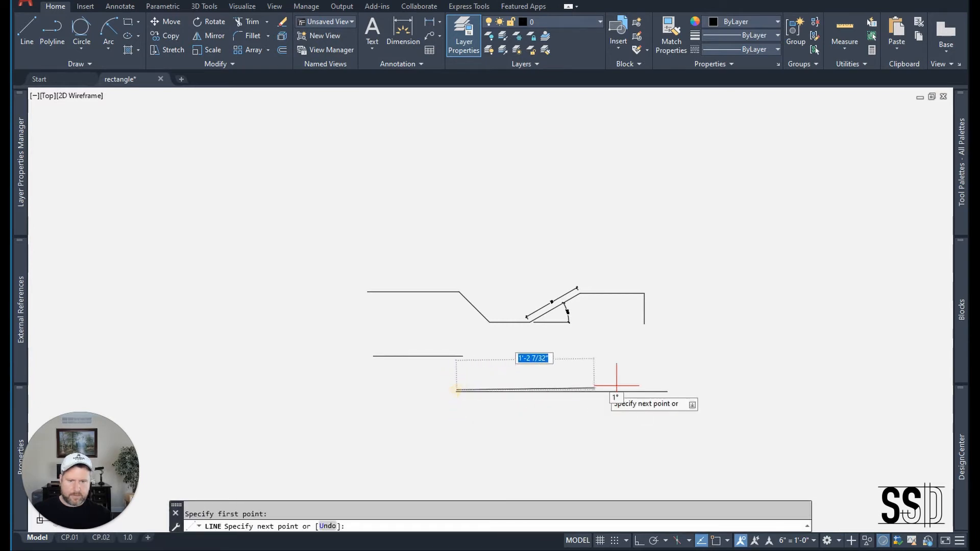
pyautogui.click(681, 390)
pyautogui.press('Return')
pyautogui.scroll(8, 669, 392)
pyautogui.scroll(-6, 719, 388)
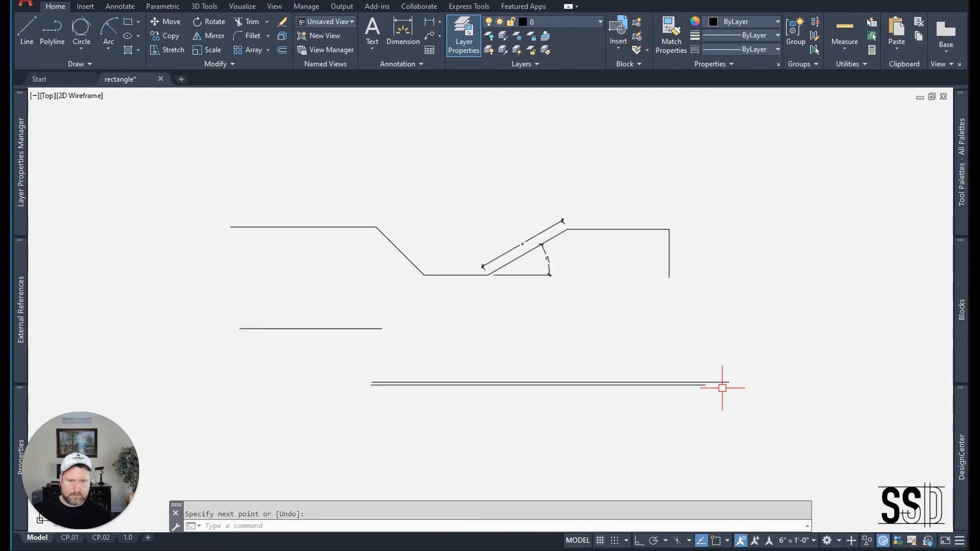
# Step: Move the lowest line by its left endpoint onto the left endpoint of the line just above it, and compare their far ends
pyautogui.scroll(8, 384, 383)
pyautogui.write('m')
pyautogui.press('Return')
pyautogui.click(317, 415)
pyautogui.press('Return')
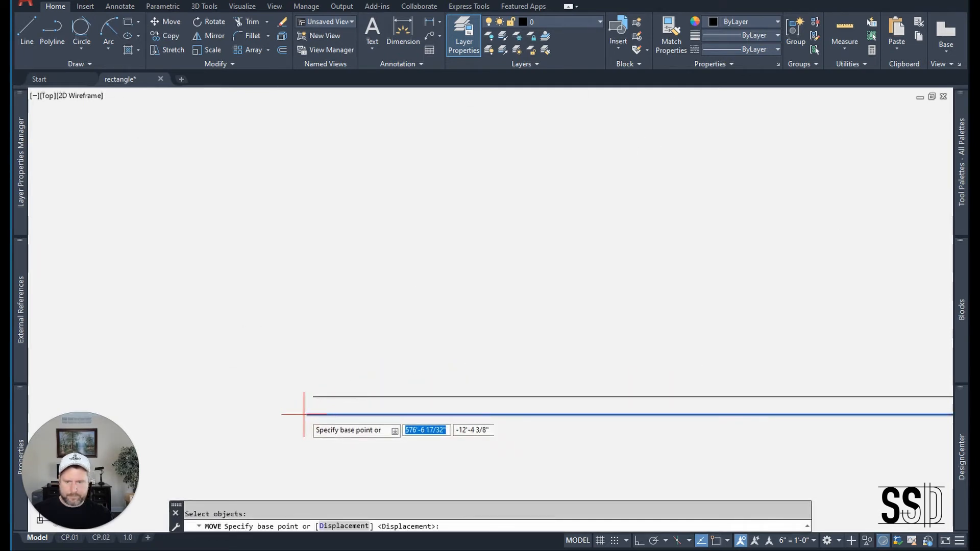
pyautogui.click(312, 415)
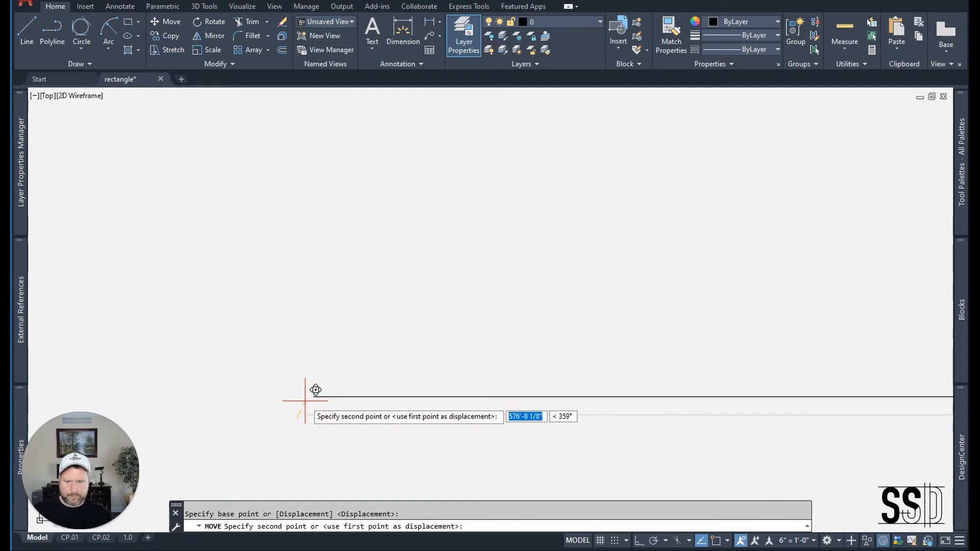
pyautogui.click(314, 396)
pyautogui.scroll(-3, 291, 406)
pyautogui.scroll(5, 638, 408)
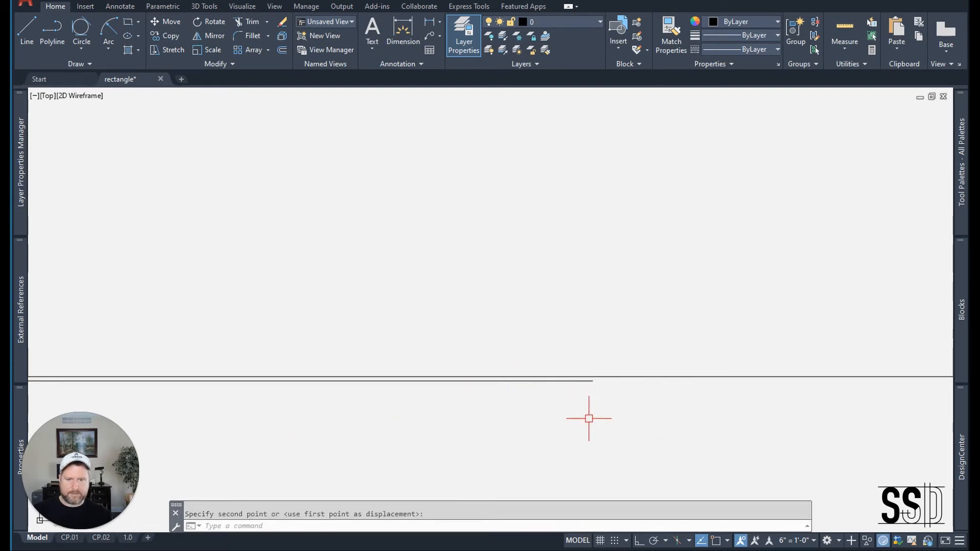
pyautogui.scroll(-5, 591, 415)
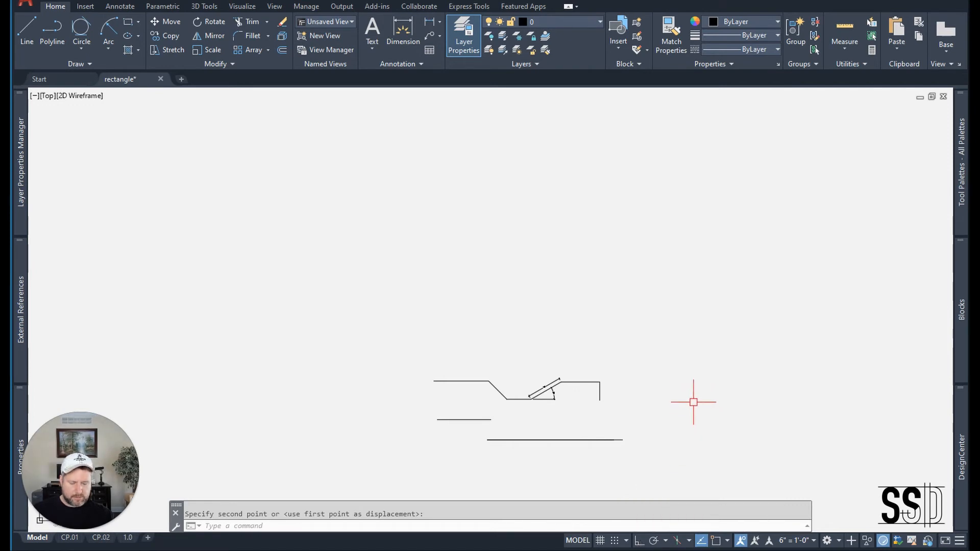
# Step: Turn polar tracking on
pyautogui.press('F10')
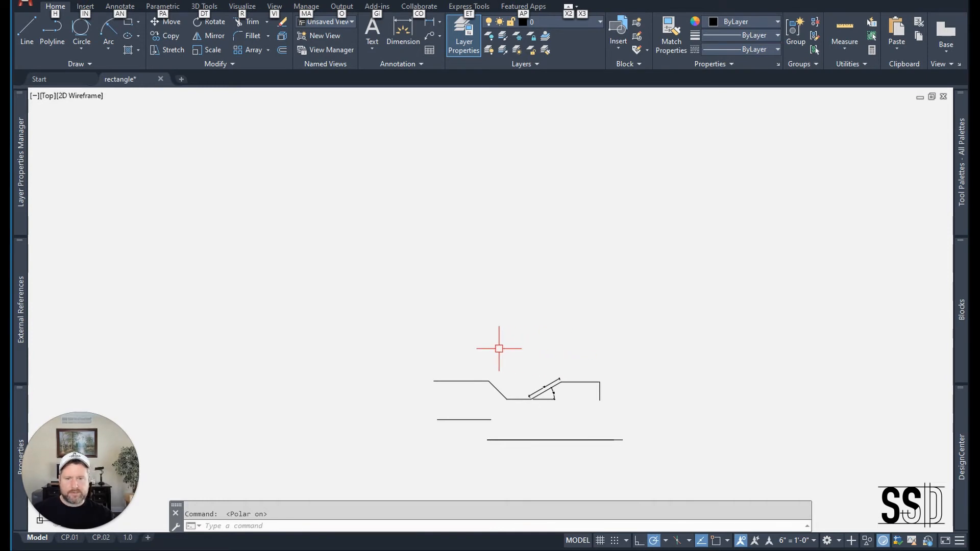
pyautogui.write('m')
pyautogui.press('space')
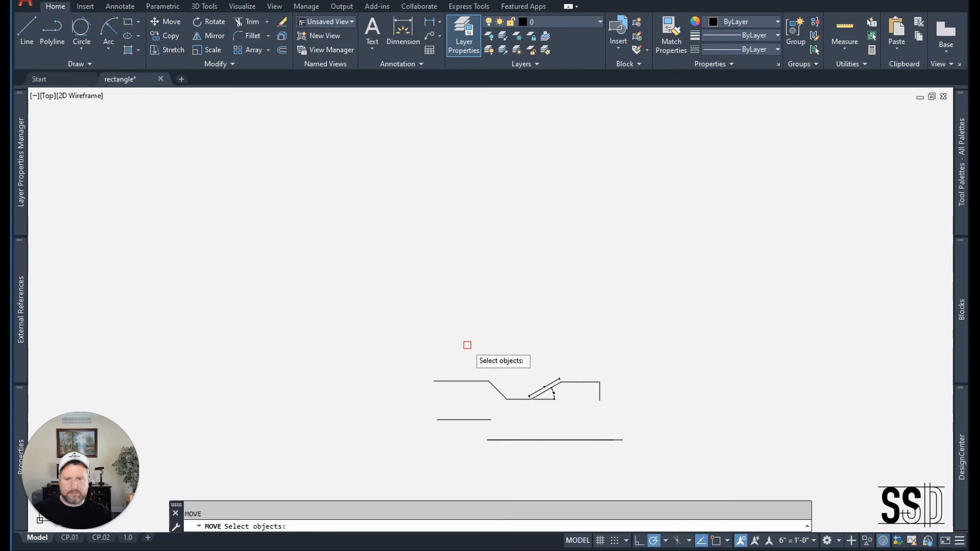
pyautogui.press('Escape')
# Step: Draw a chain of two connected lines above the existing geometry: a long, gently rising segment followed by a short, steep upward one
pyautogui.write('l')
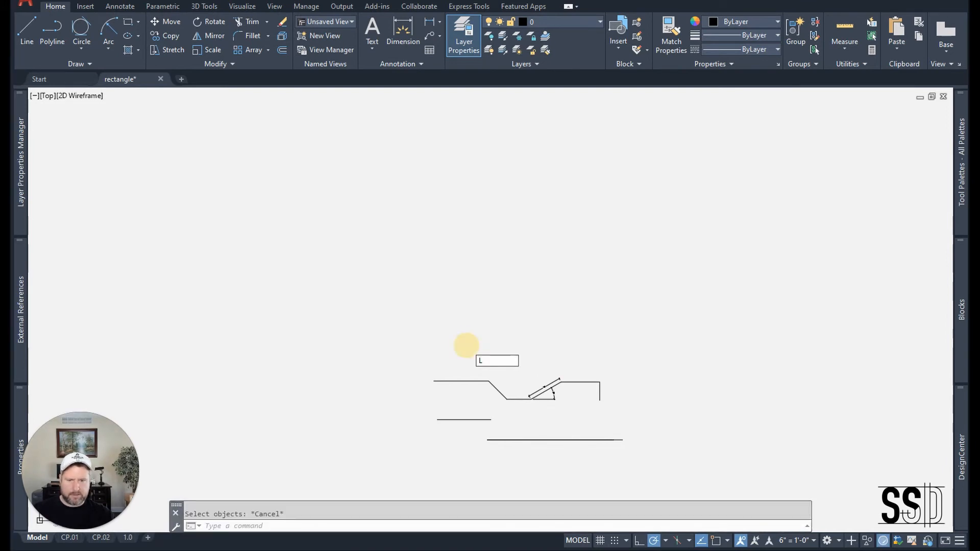
pyautogui.press('space')
pyautogui.click(457, 341)
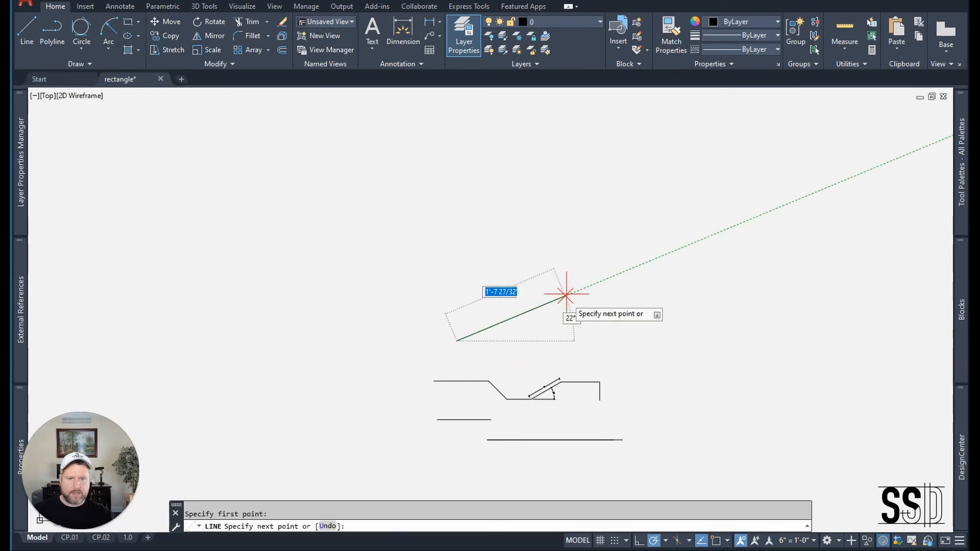
pyautogui.scroll(4, 571, 295)
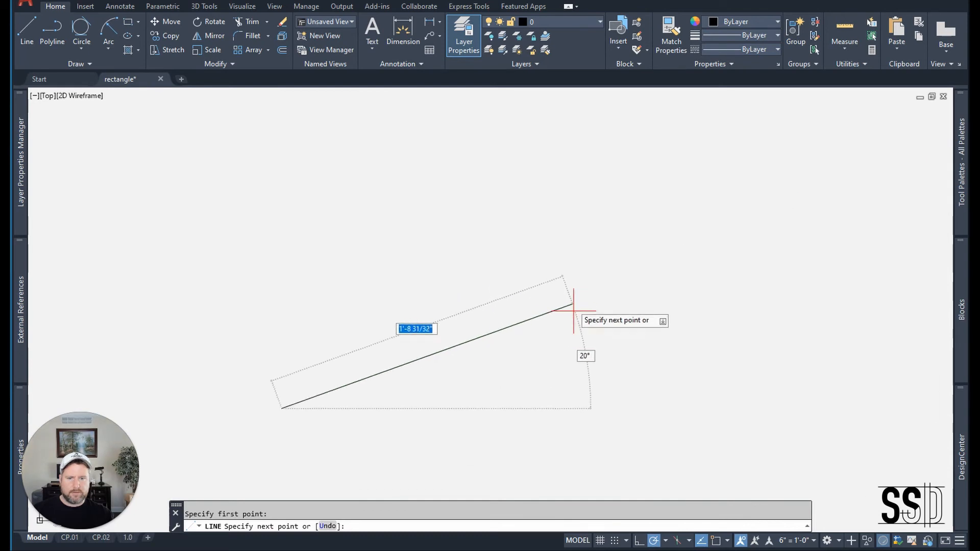
pyautogui.click(577, 347)
pyautogui.click(589, 286)
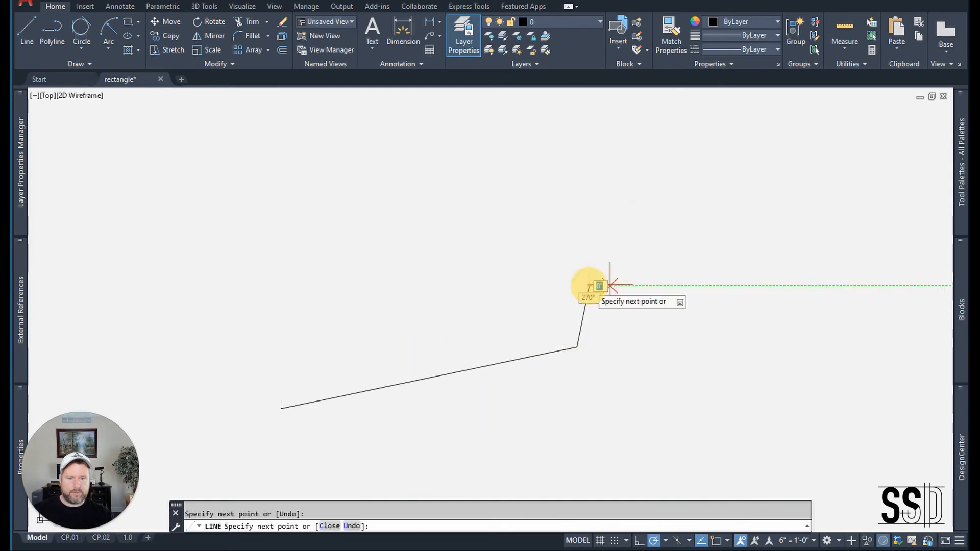
# Step: Continue from the upper end of the steep segment with a line 5 inches long at an angle of 12°
pyautogui.write('12')
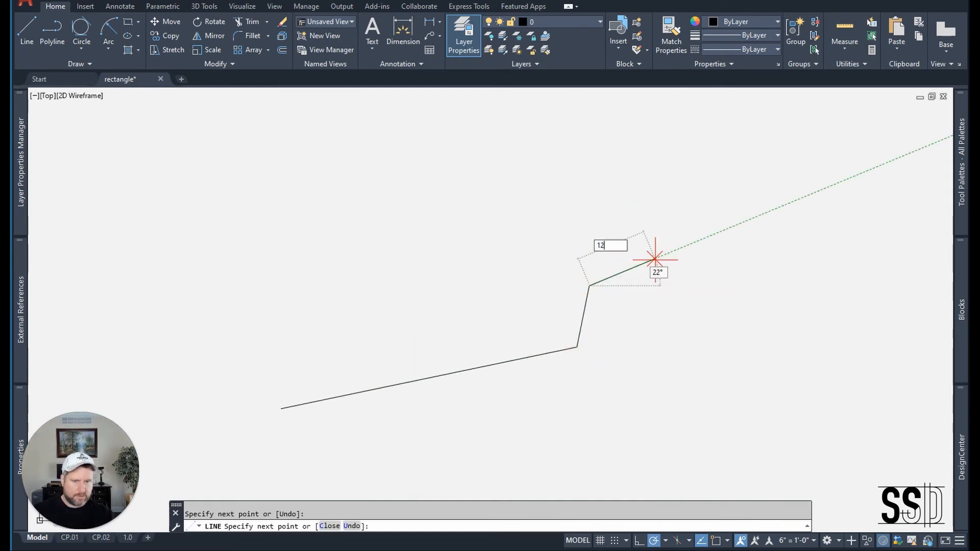
pyautogui.press('Escape')
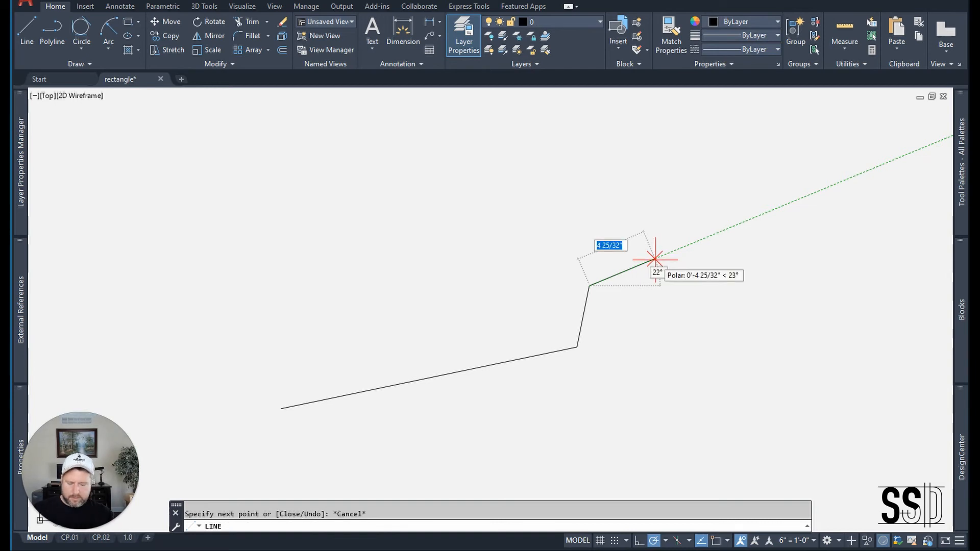
pyautogui.write('5')
pyautogui.press('Tab')
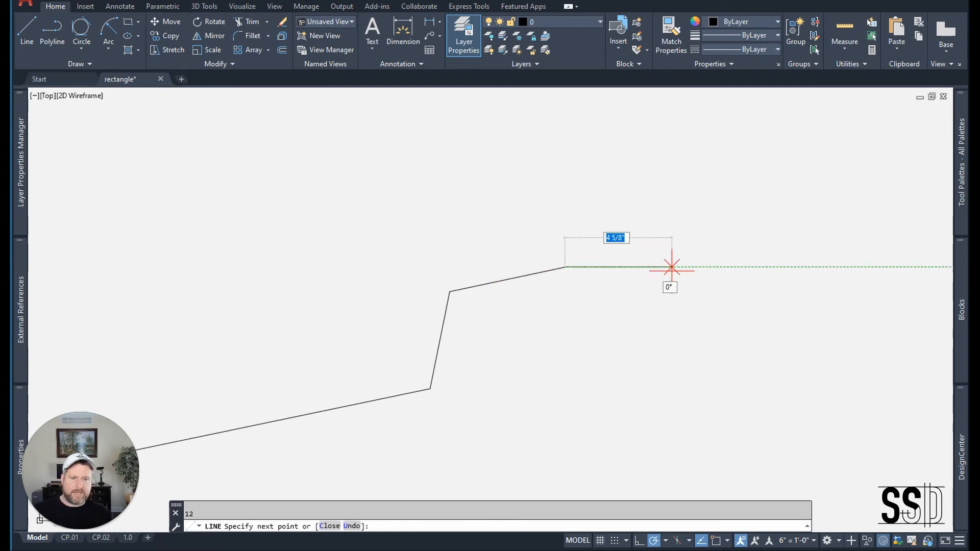
# Step: Using polar tracking, add a segment about 7 1/4 inches long at 45° and a shorter one straight up from its end
pyautogui.scroll(-2, 663, 271)
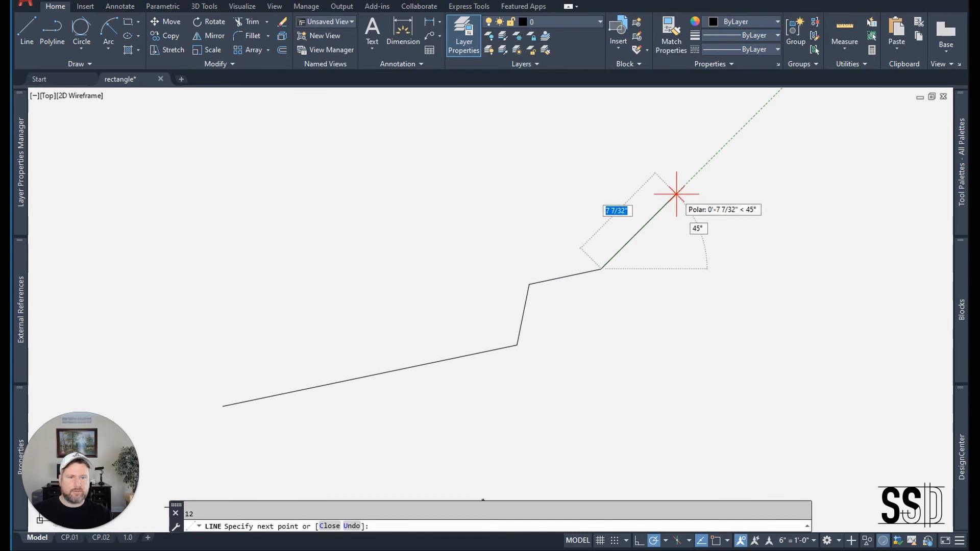
pyautogui.click(677, 194)
pyautogui.click(676, 151)
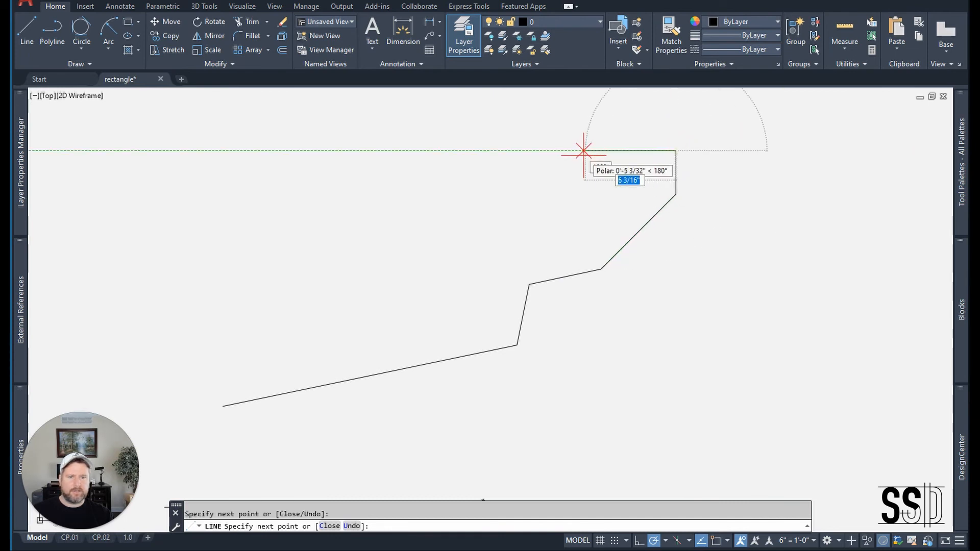
# Step: Add a last segment about 3 3/4 inches long at 135° along the polar tracking path and finish the line
pyautogui.scroll(-2, 611, 203)
pyautogui.scroll(4, 611, 155)
pyautogui.scroll(-2, 639, 226)
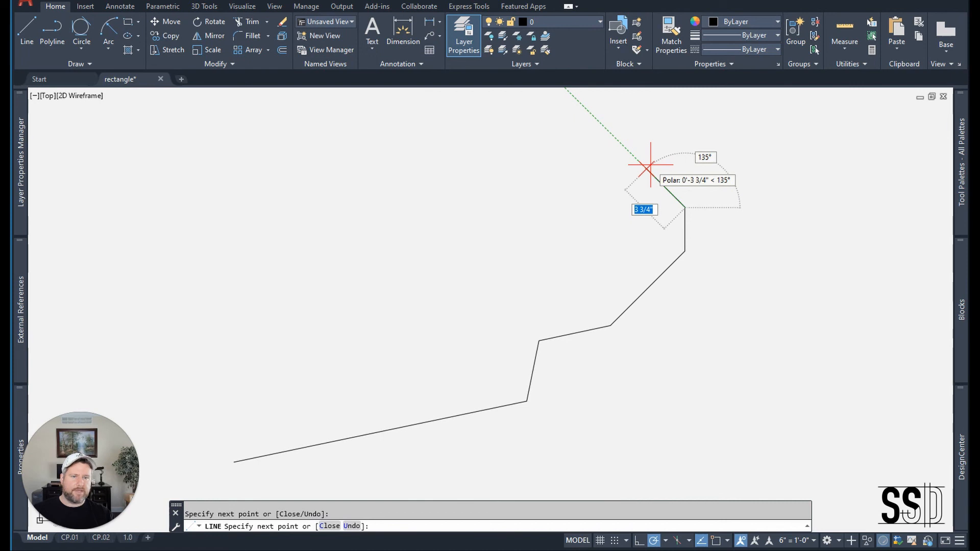
pyautogui.click(646, 169)
pyautogui.rightClick(648, 219)
pyautogui.scroll(-4, 716, 225)
pyautogui.scroll(2, 648, 364)
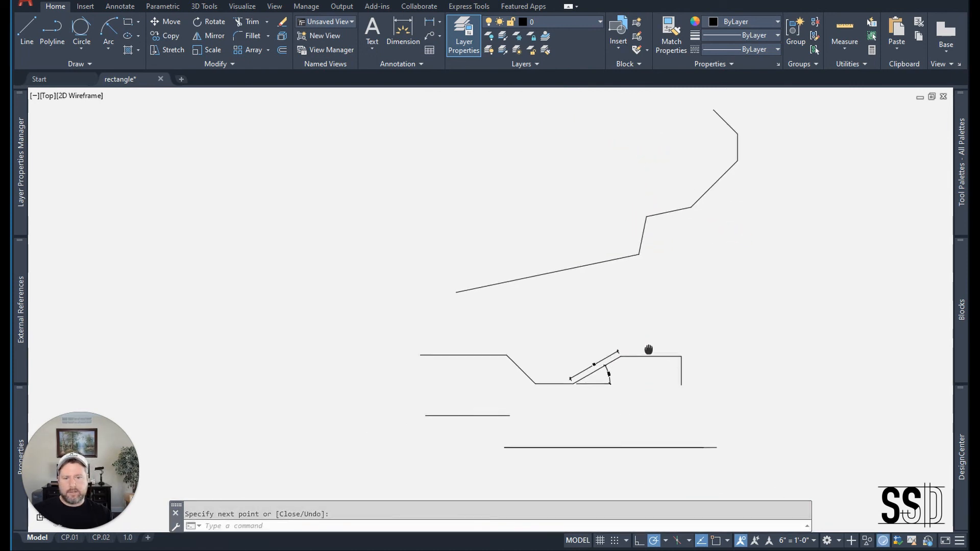